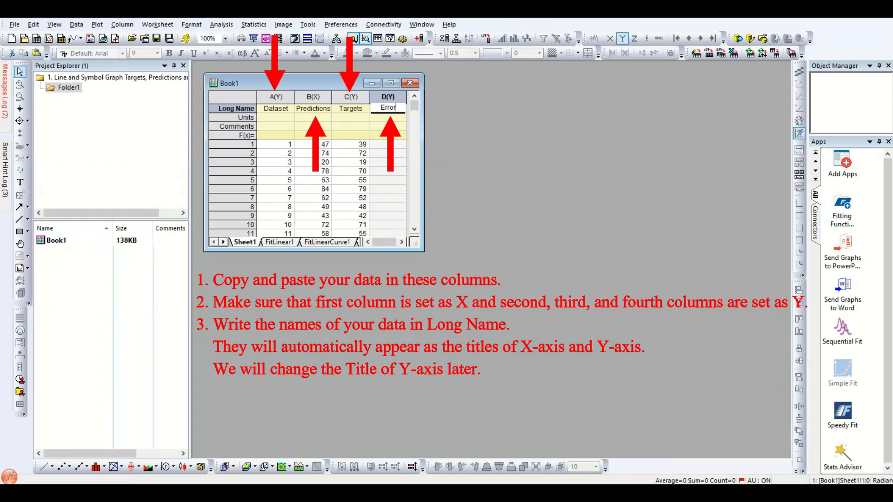
- Name column D Errors and enter the formula =abs(b1-c1) in its first row
{"action": "type", "text": "s"}
{"action": "key", "text": "Down"}
{"action": "key", "text": "Down"}
{"action": "key", "text": "Down"}
{"action": "key", "text": "Down"}
{"action": "type", "text": "="}
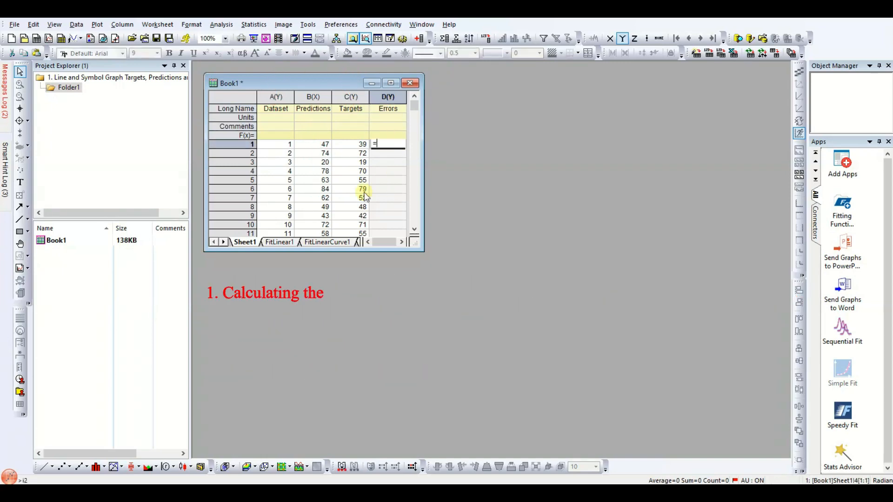
{"action": "type", "text": "abs("}
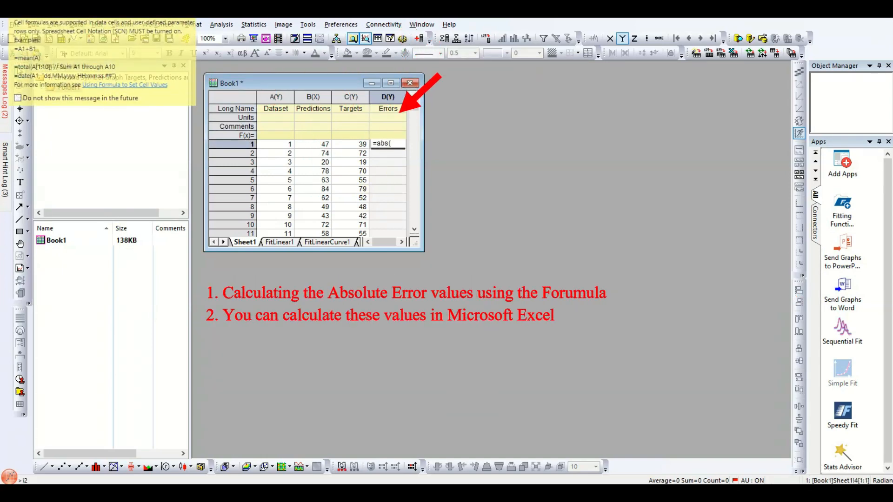
{"action": "type", "text": "b1-c1"}
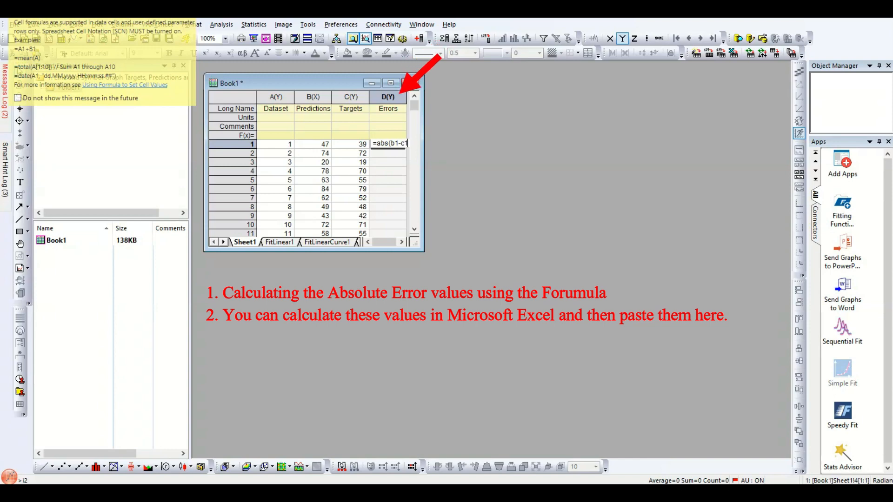
{"action": "type", "text": ")"}
{"action": "key", "text": "Return"}
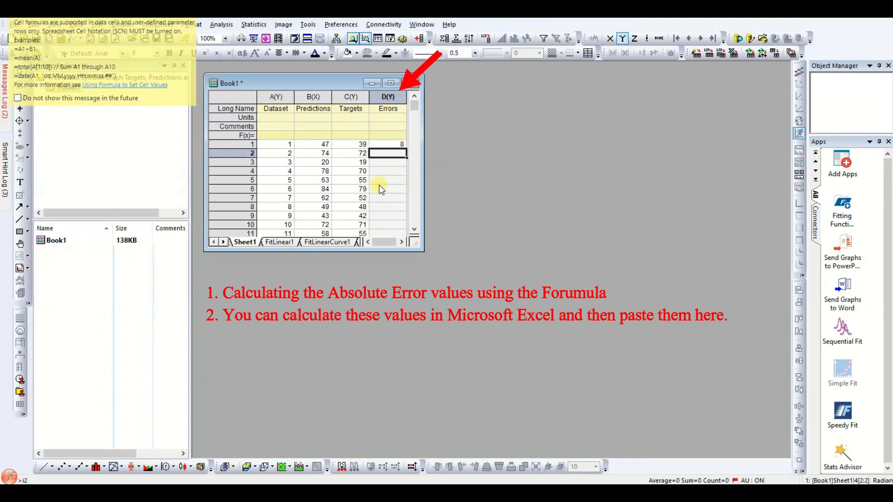
- Fill the abs formula down the whole Errors column, widening the worksheet window to inspect the copied formulas
{"action": "left_click", "coordinate": [404, 144]}
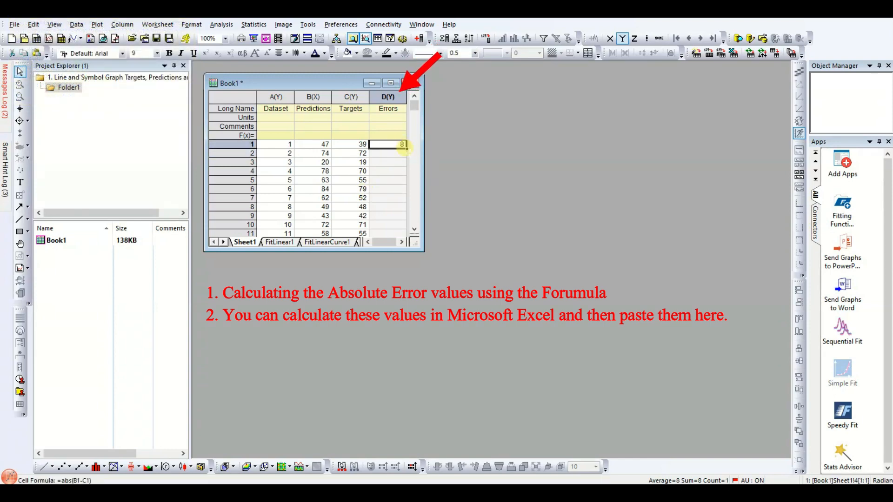
{"action": "double_click", "coordinate": [405, 147]}
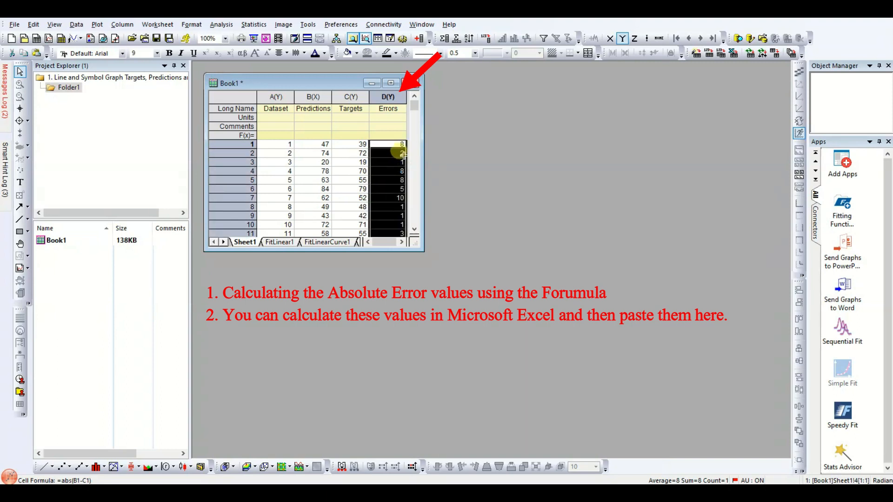
{"action": "double_click", "coordinate": [400, 144]}
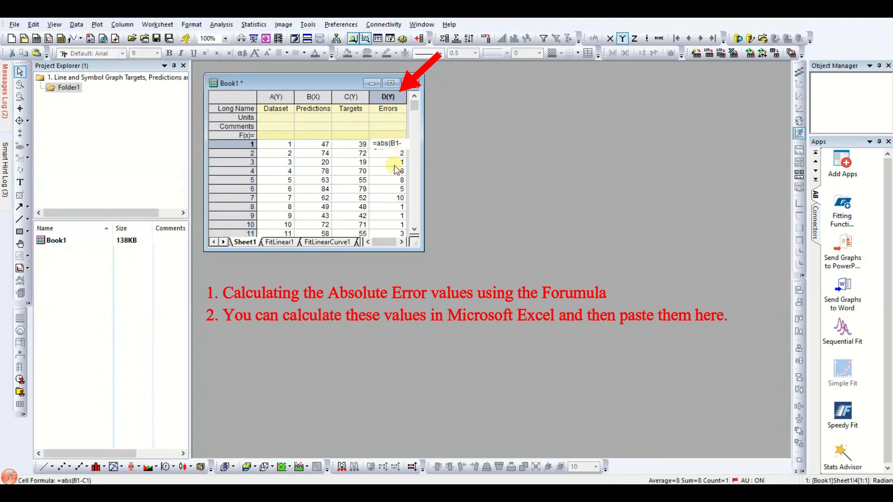
{"action": "left_click_drag", "start_coordinate": [424, 161], "coordinate": [511, 167]}
{"action": "double_click", "coordinate": [385, 154]}
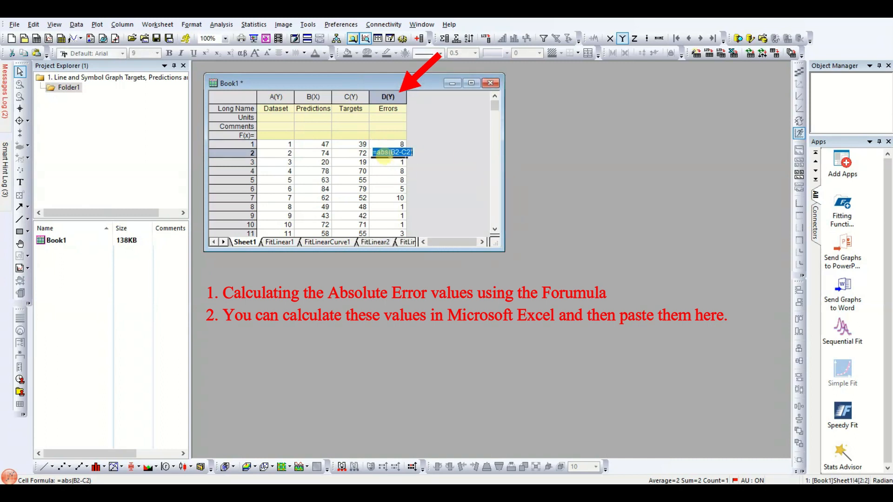
{"action": "double_click", "coordinate": [389, 163]}
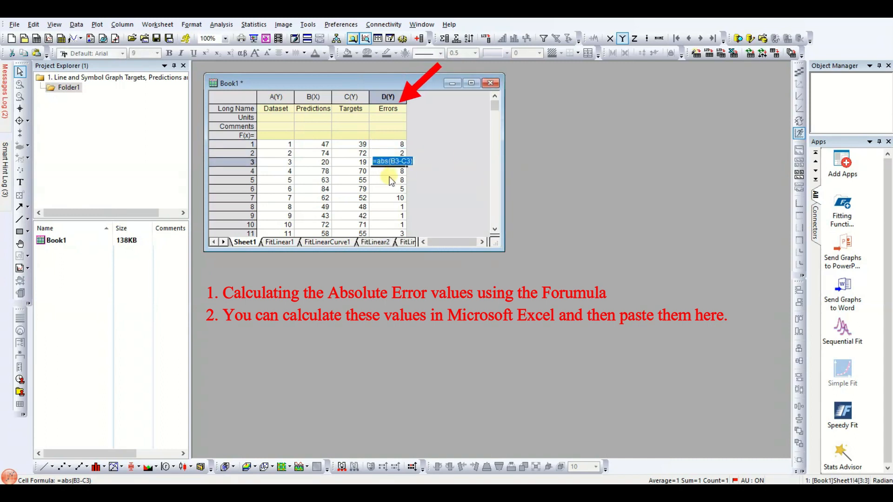
{"action": "left_click", "coordinate": [388, 144]}
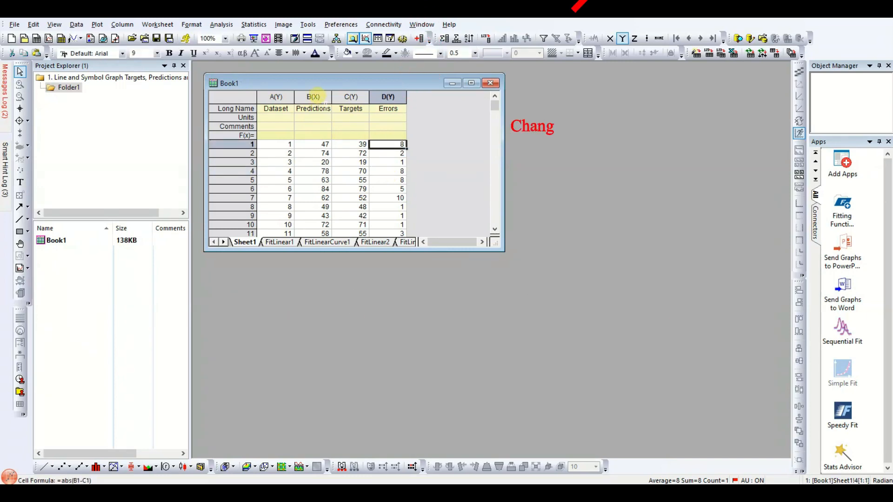
- Set the Predictions column as Y and the Dataset column as X
{"action": "left_click", "coordinate": [313, 97]}
{"action": "left_click", "coordinate": [622, 38]}
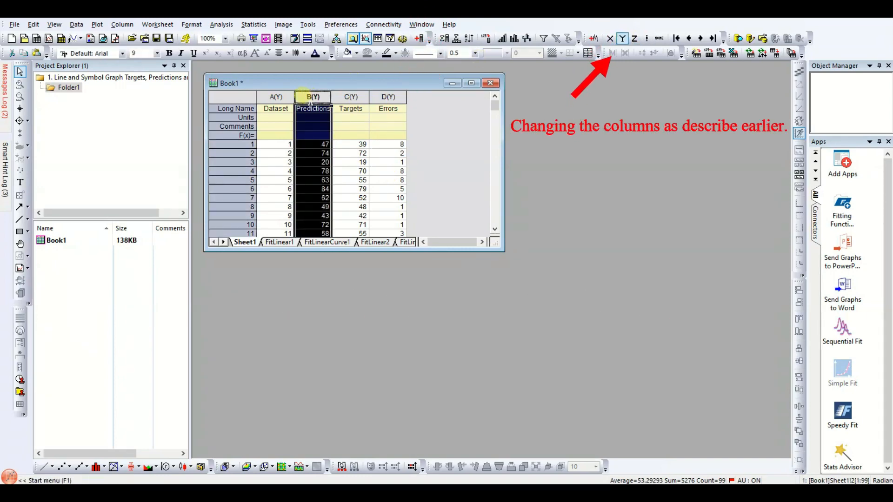
{"action": "left_click", "coordinate": [290, 95]}
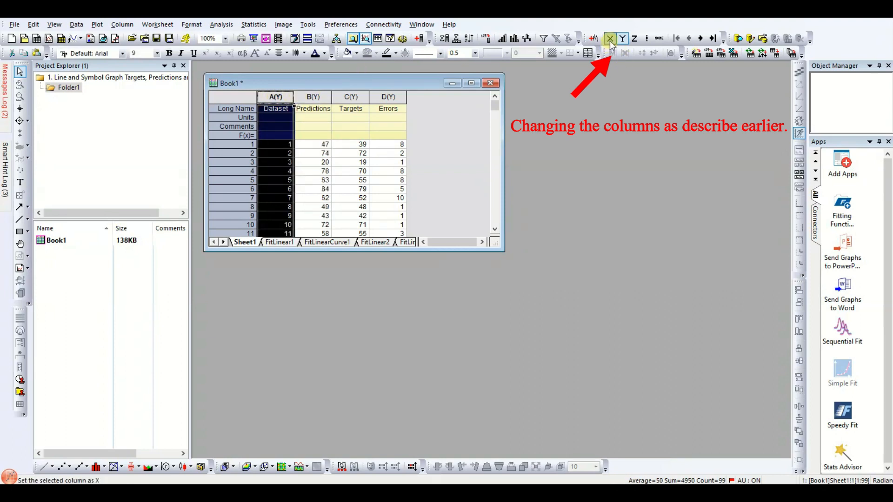
{"action": "left_click", "coordinate": [320, 136]}
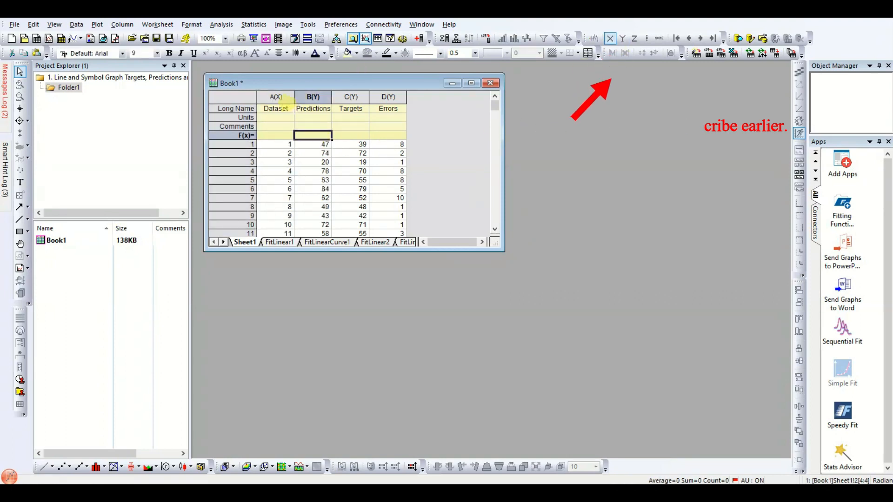
- Select all four columns and plot them as a Line + Symbol graph
{"action": "left_click", "coordinate": [281, 96]}
{"action": "left_click_drag", "start_coordinate": [291, 103], "coordinate": [396, 95]}
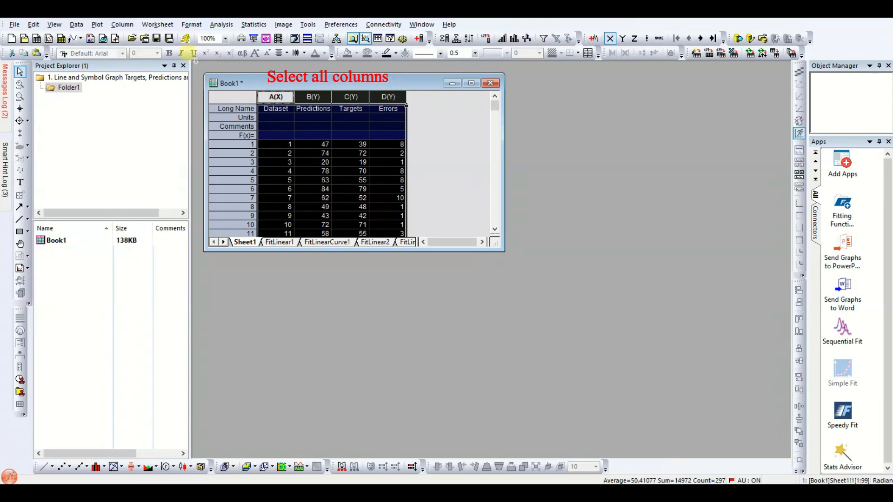
{"action": "left_click", "coordinate": [103, 26]}
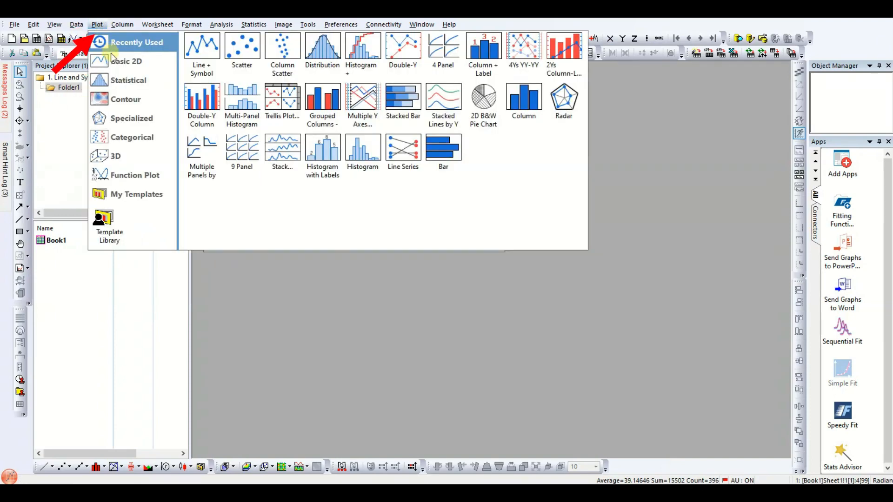
{"action": "mouse_move", "coordinate": [118, 64]}
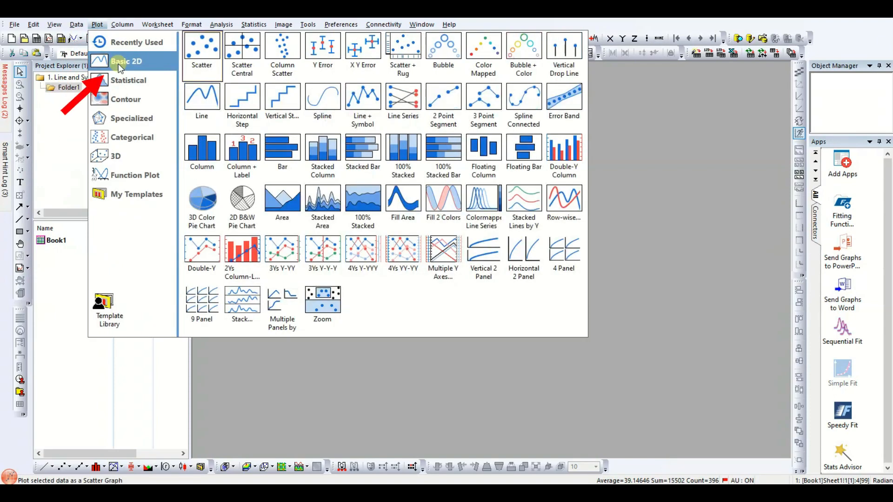
{"action": "left_click", "coordinate": [375, 105]}
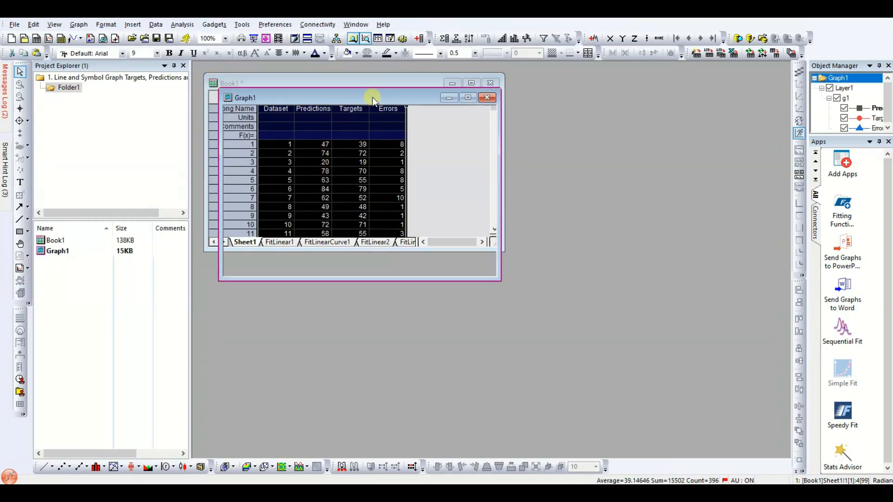
- Maximize the graph and turn on opposite axis lines for both the horizontal and vertical grids
{"action": "left_click", "coordinate": [466, 98]}
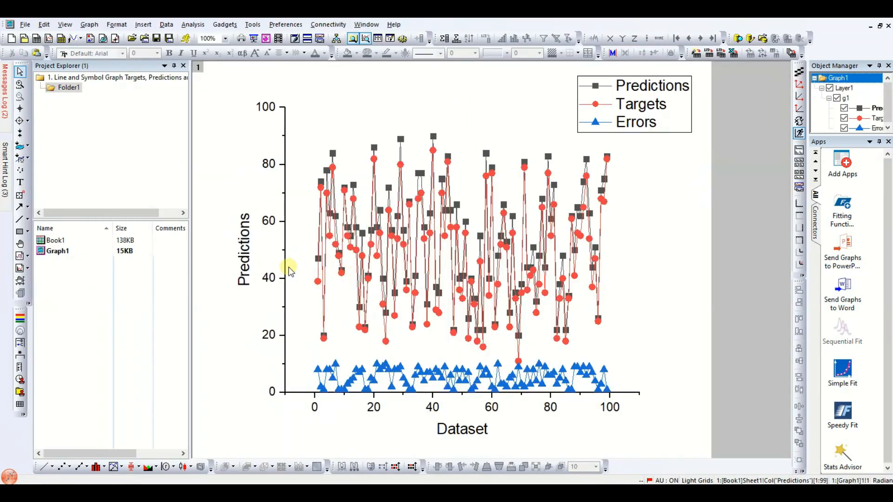
{"action": "left_click", "coordinate": [278, 279]}
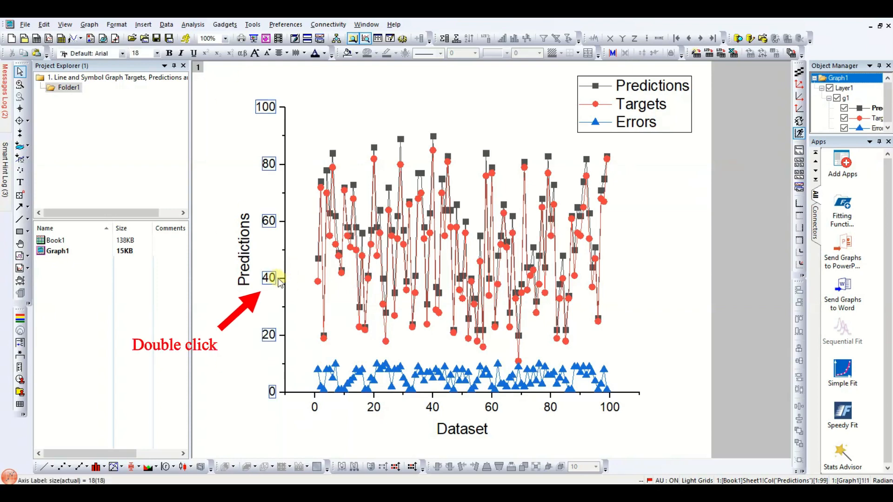
{"action": "double_click", "coordinate": [285, 279]}
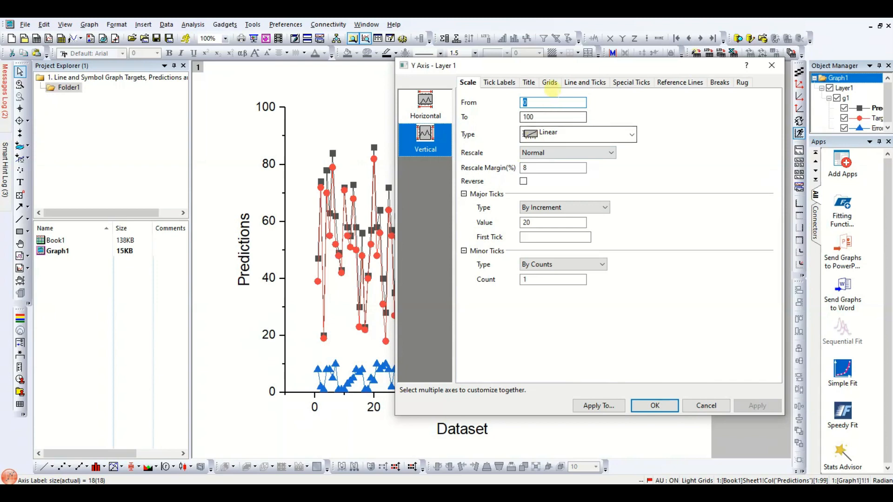
{"action": "left_click", "coordinate": [552, 83]}
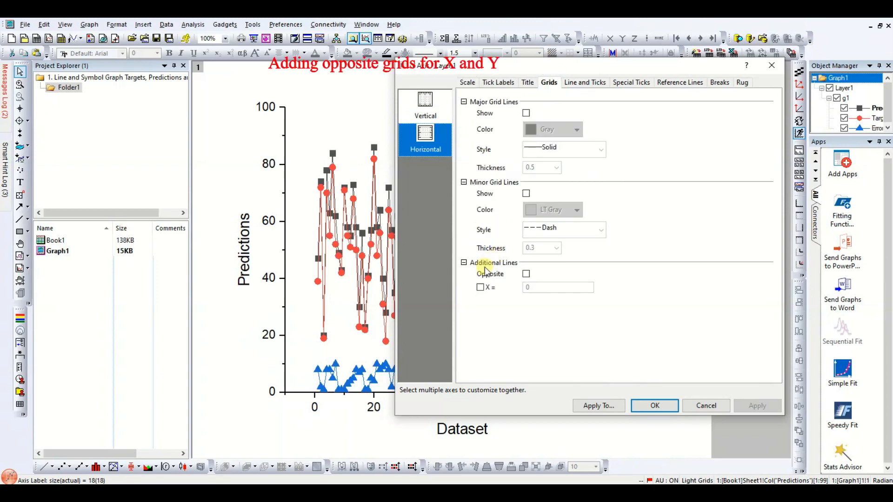
{"action": "left_click", "coordinate": [428, 112]}
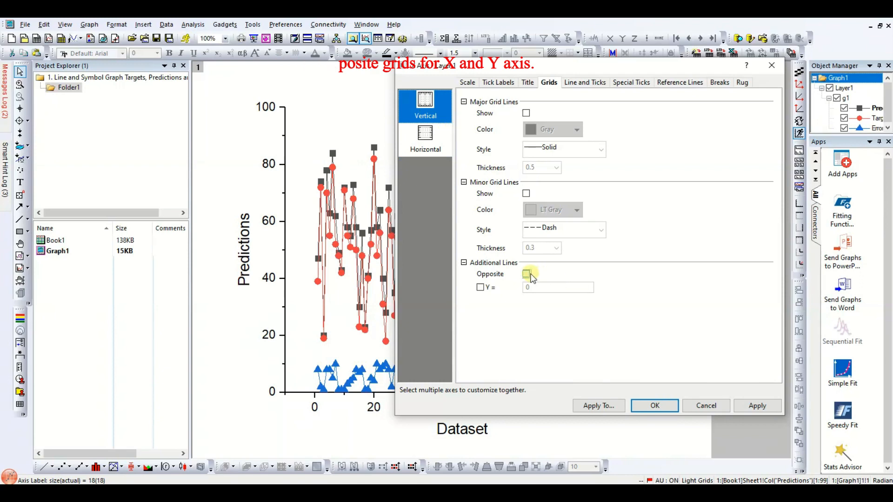
{"action": "left_click", "coordinate": [656, 406]}
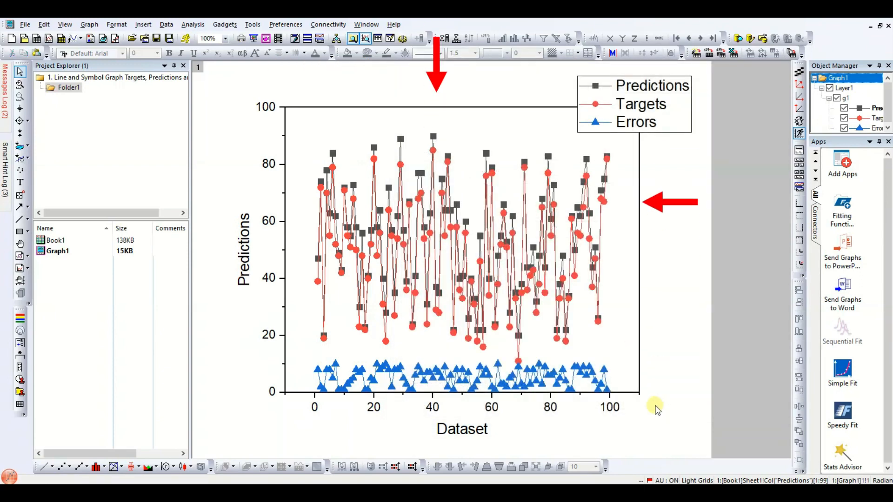
- Set the vertical axis scale to run from -10 to 110
{"action": "left_click", "coordinate": [272, 225]}
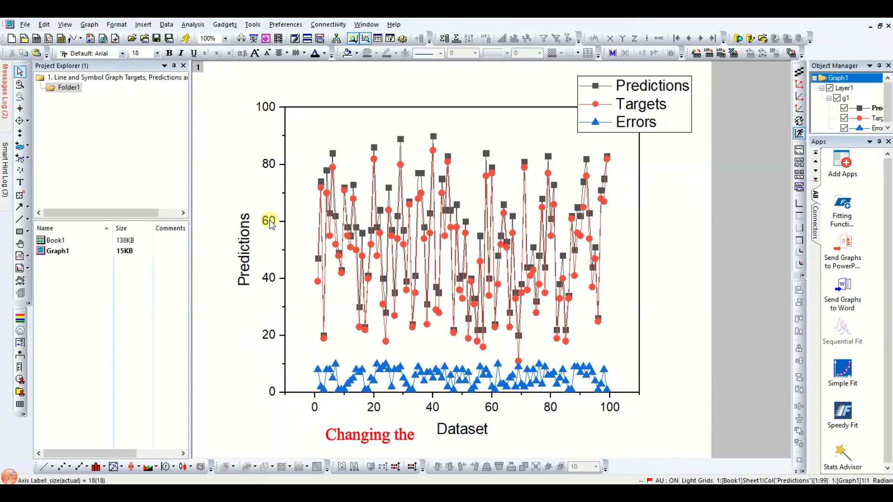
{"action": "double_click", "coordinate": [271, 223]}
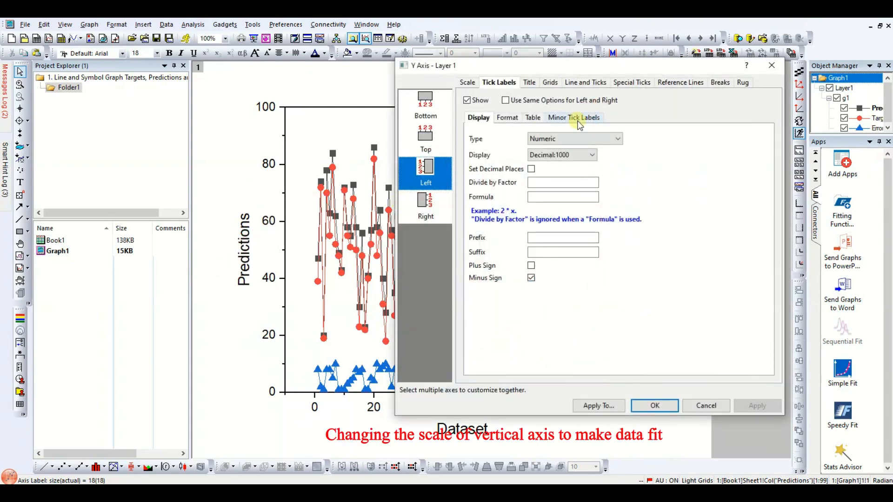
{"action": "left_click", "coordinate": [470, 83]}
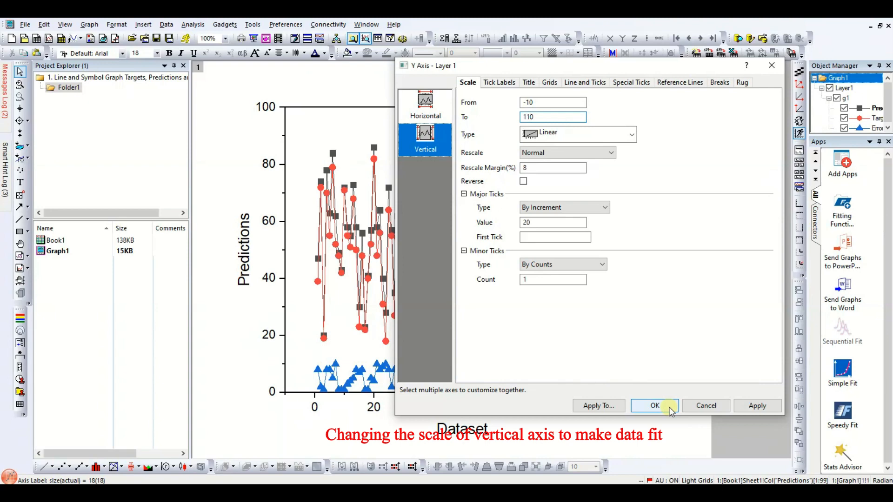
{"action": "left_click", "coordinate": [653, 405]}
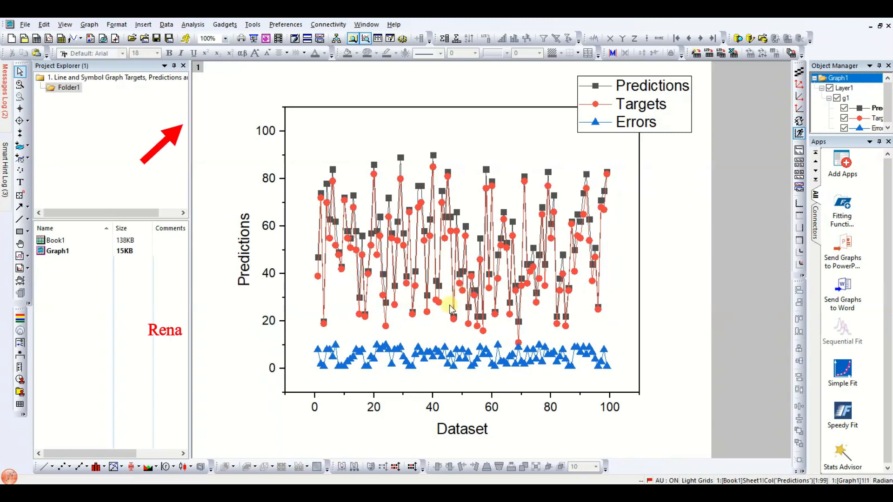
- Rename the Y-axis title as Compressive Strength (MPa)
{"action": "double_click", "coordinate": [250, 259]}
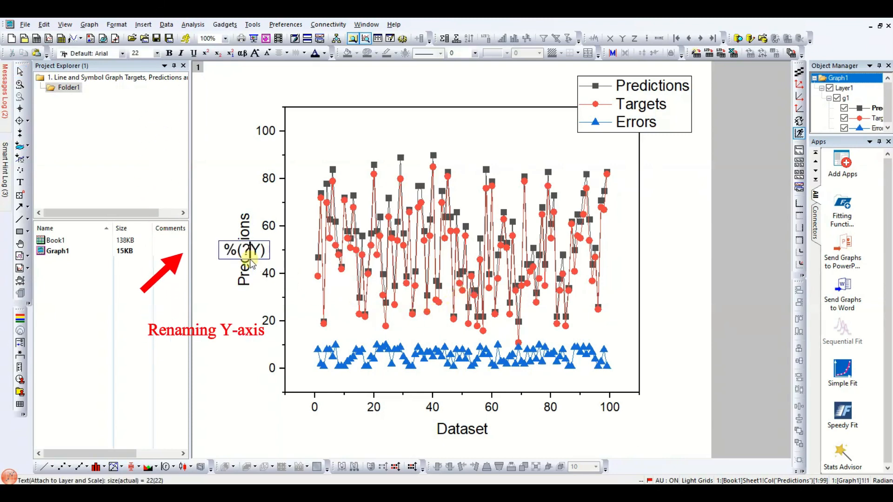
{"action": "key", "text": "ctrl+a"}
{"action": "type", "text": "Oompressive "}
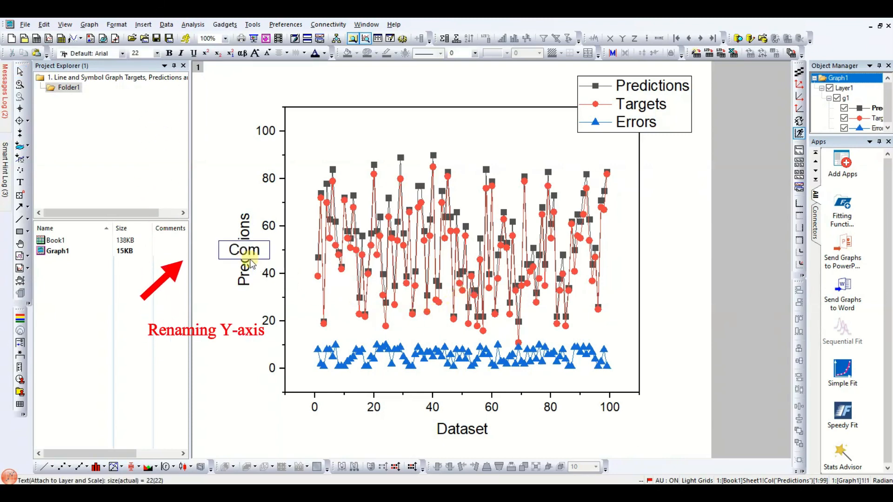
{"action": "type", "text": "ssive s"}
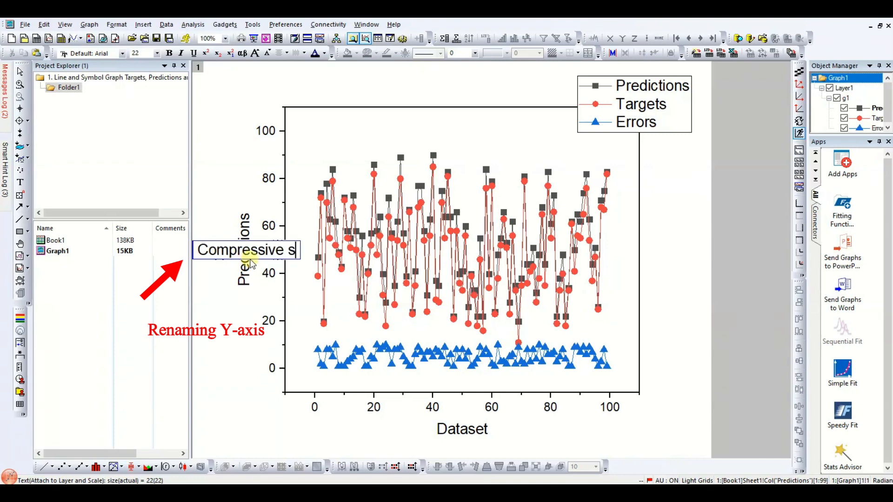
{"action": "key", "text": "BackSpace"}
{"action": "type", "text": "Streng"}
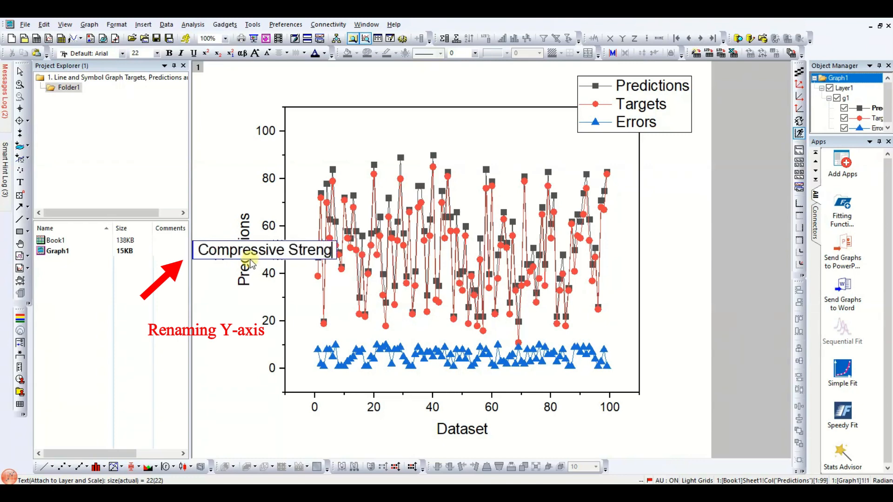
{"action": "type", "text": "th (MPA"}
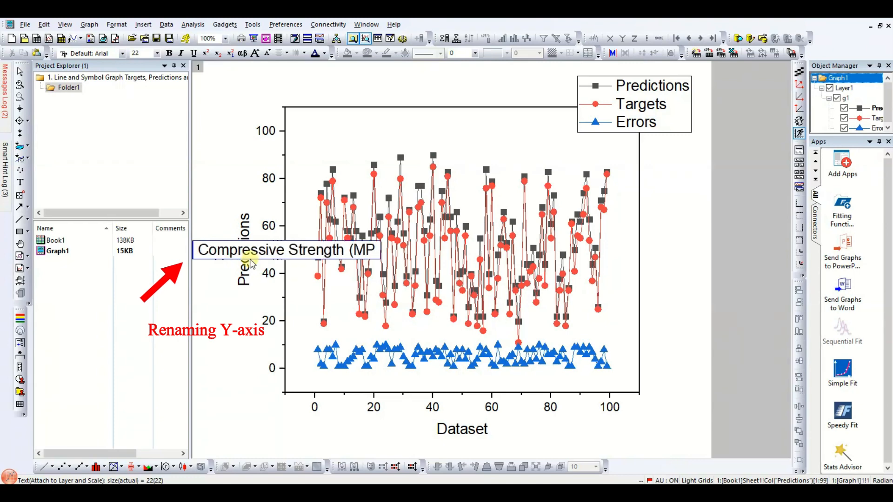
{"action": "key", "text": "BackSpace"}
{"action": "key", "text": "BackSpace"}
{"action": "type", "text": "Pa"}
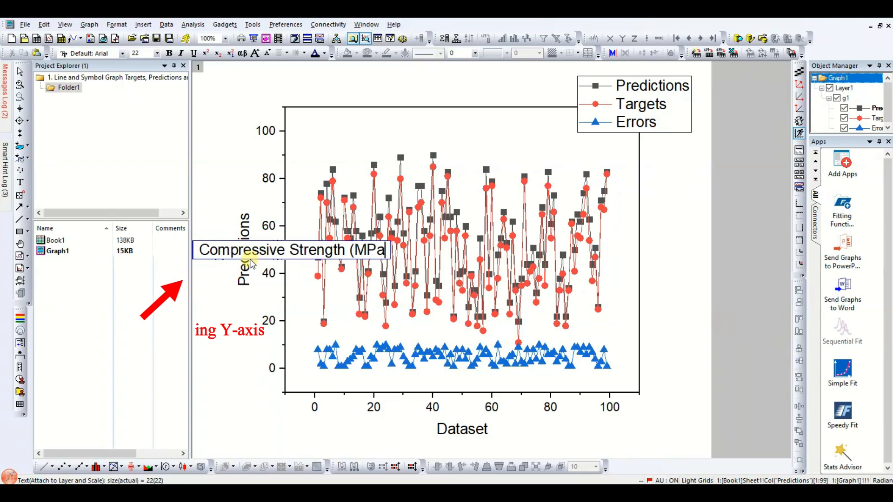
{"action": "type", "text": ")"}
{"action": "key", "text": "Return"}
{"action": "key", "text": "BackSpace"}
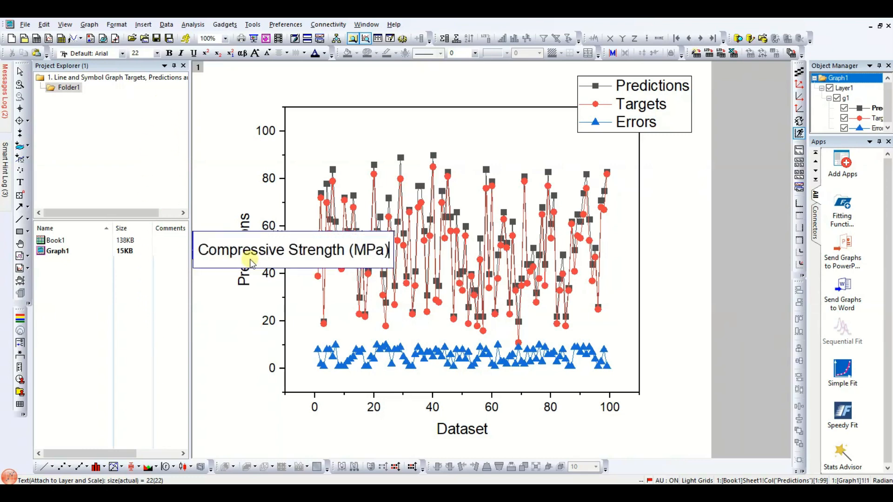
{"action": "left_click", "coordinate": [202, 183]}
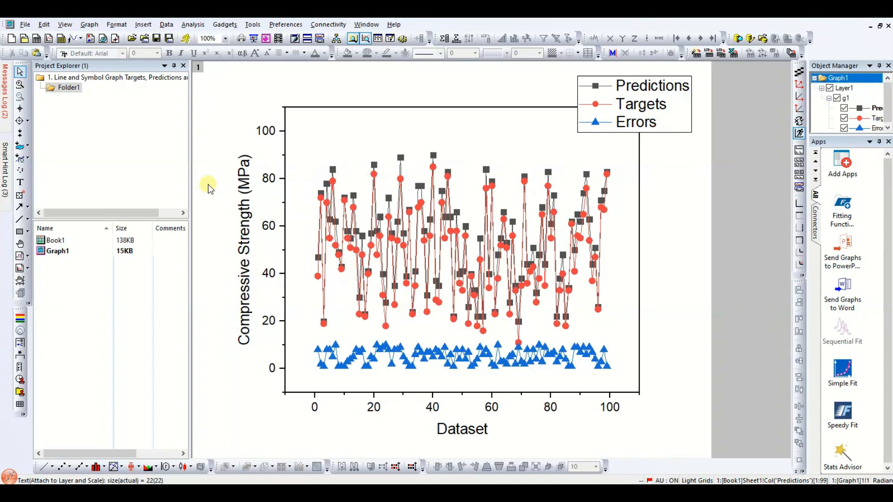
- Make the Y-axis title Compressive Strength (MPa) bold
{"action": "left_click", "coordinate": [245, 212]}
{"action": "double_click", "coordinate": [245, 212]}
{"action": "key", "text": "ctrl+a"}
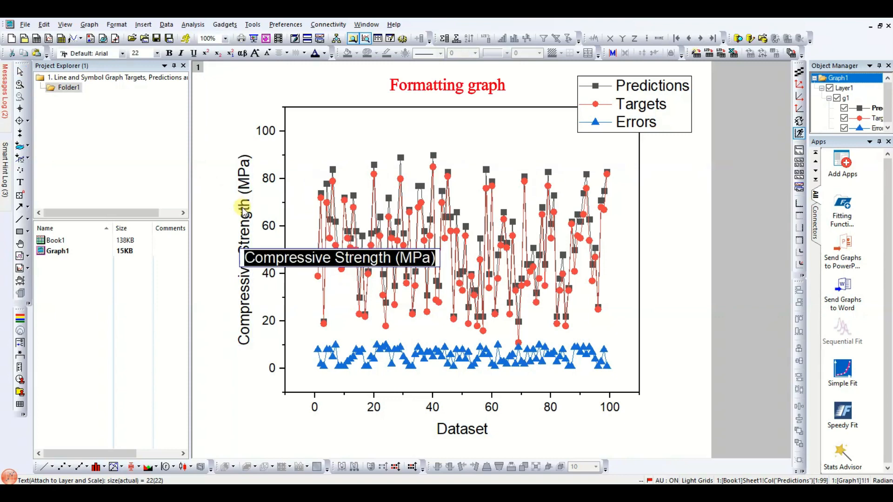
{"action": "left_click", "coordinate": [168, 54]}
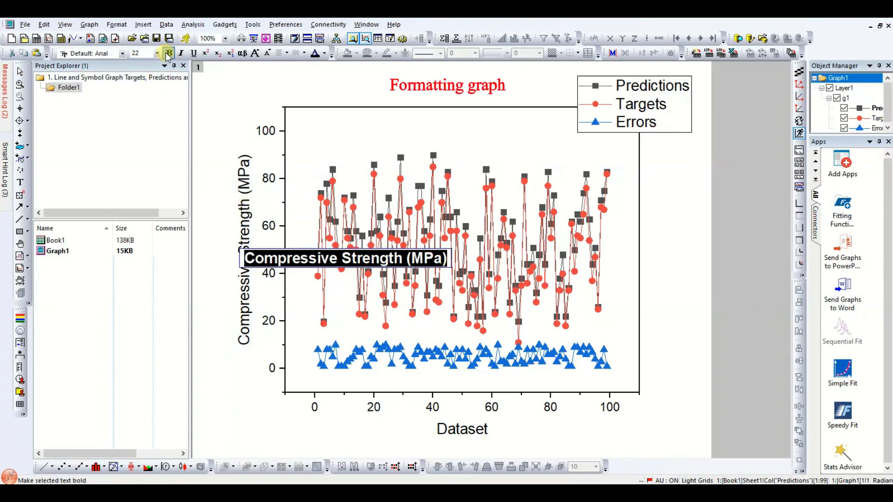
{"action": "left_click", "coordinate": [223, 361]}
- Make the X-axis title Dataset bold
{"action": "double_click", "coordinate": [481, 431]}
{"action": "key", "text": "ctrl+a"}
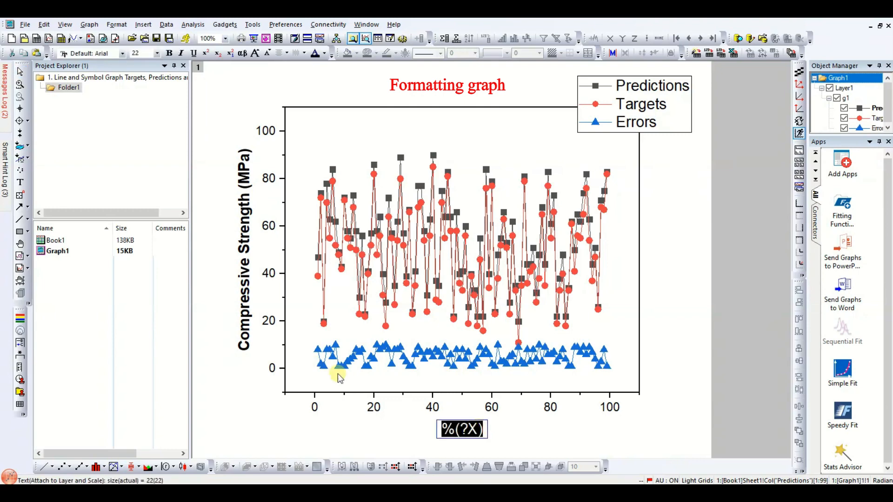
{"action": "left_click", "coordinate": [169, 53]}
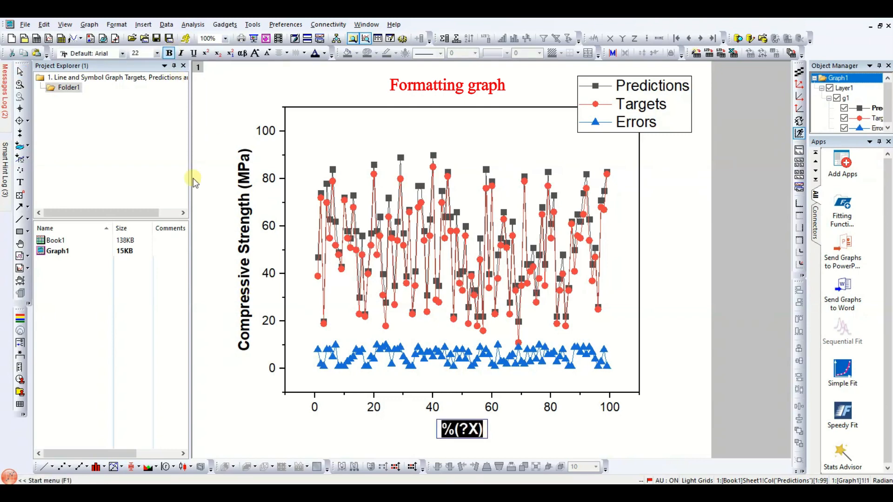
{"action": "left_click", "coordinate": [215, 192]}
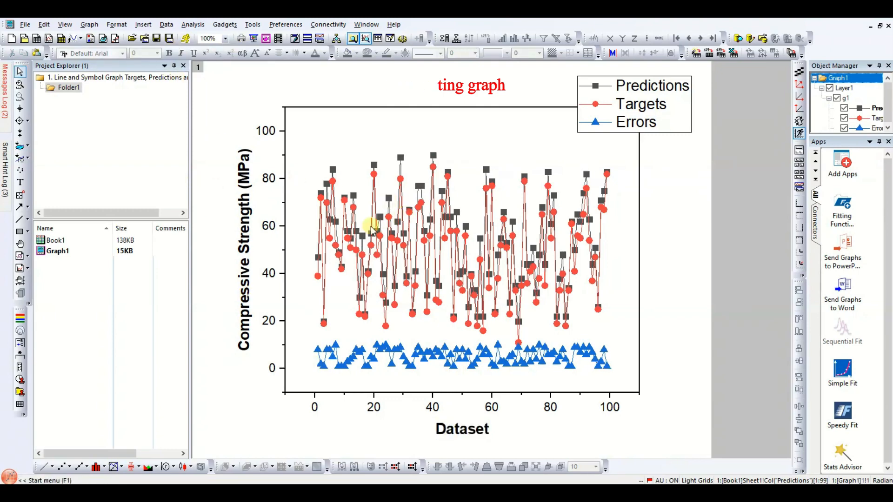
- Move the legend inside the plot near the top and arrange its entries horizontally
{"action": "left_click", "coordinate": [651, 119]}
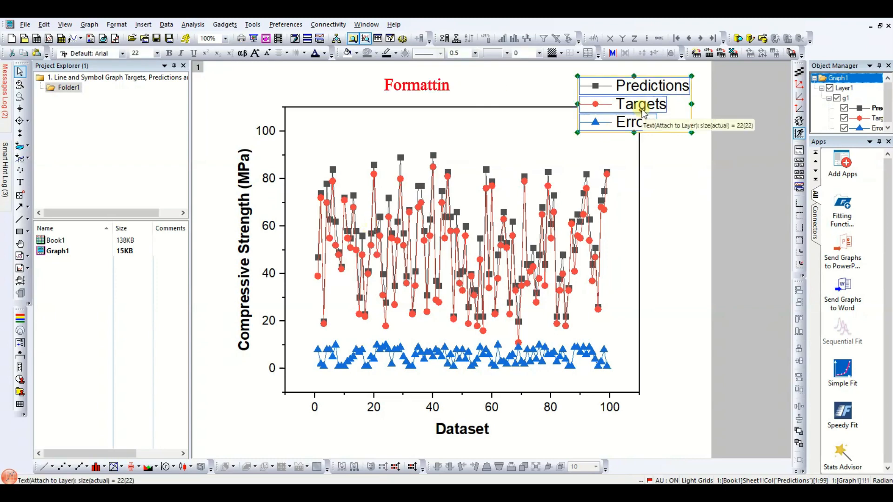
{"action": "left_click_drag", "start_coordinate": [664, 85], "coordinate": [491, 122]}
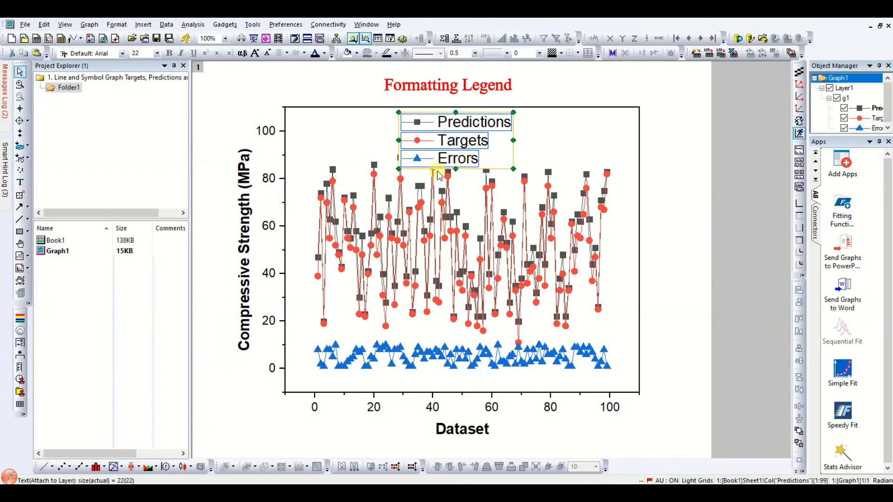
{"action": "right_click", "coordinate": [468, 132]}
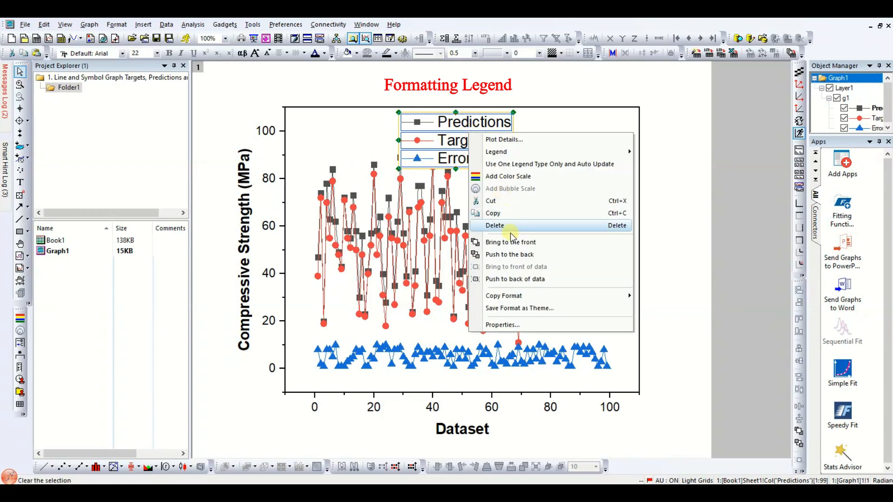
{"action": "mouse_move", "coordinate": [543, 153]}
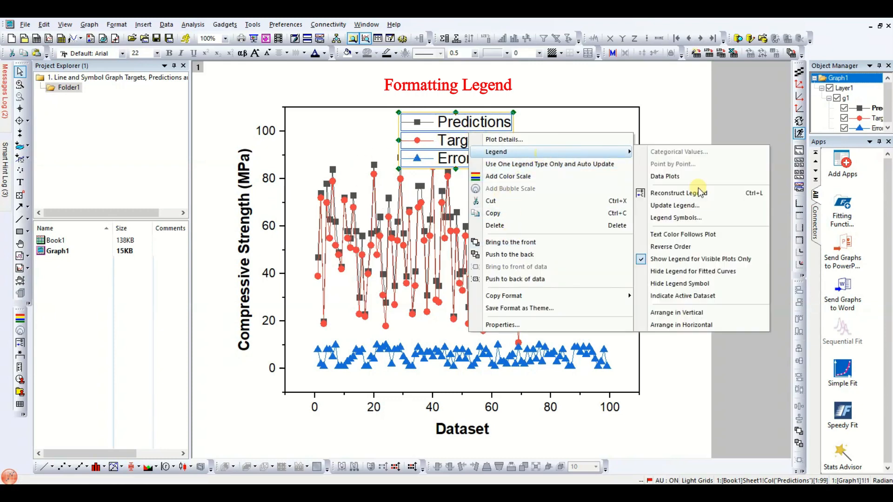
{"action": "left_click", "coordinate": [697, 325]}
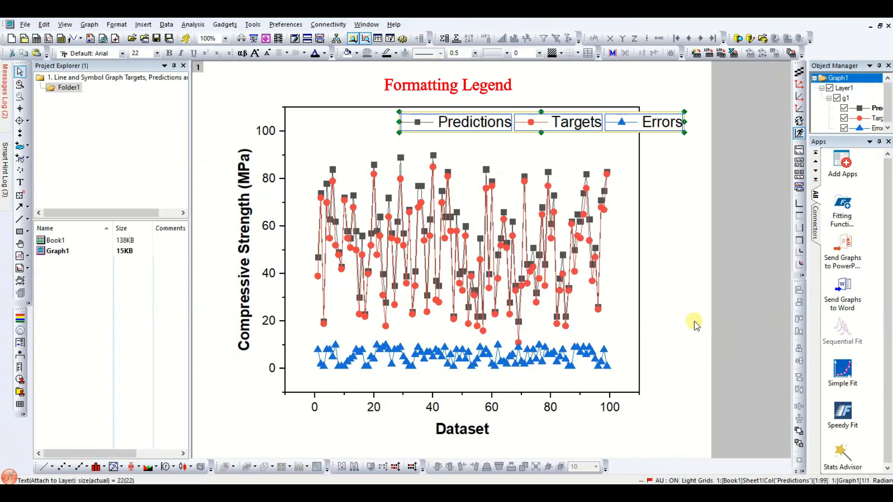
{"action": "left_click_drag", "start_coordinate": [576, 114], "coordinate": [510, 120]}
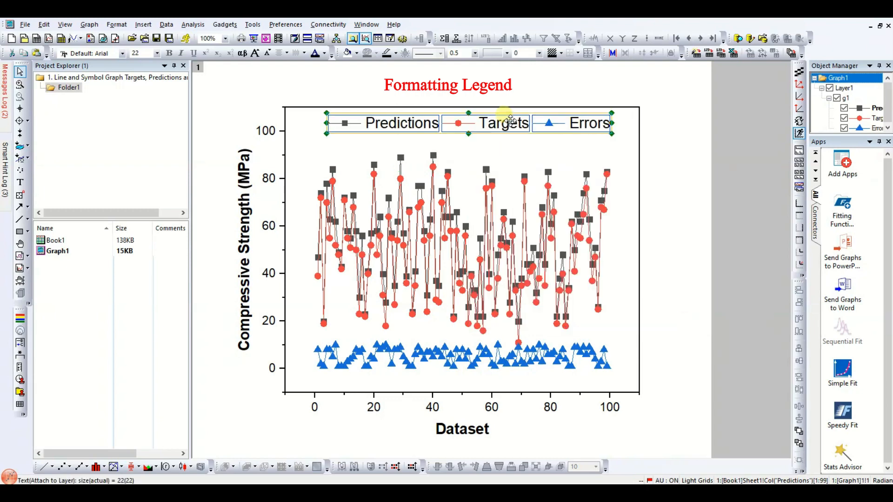
{"action": "left_click", "coordinate": [454, 203]}
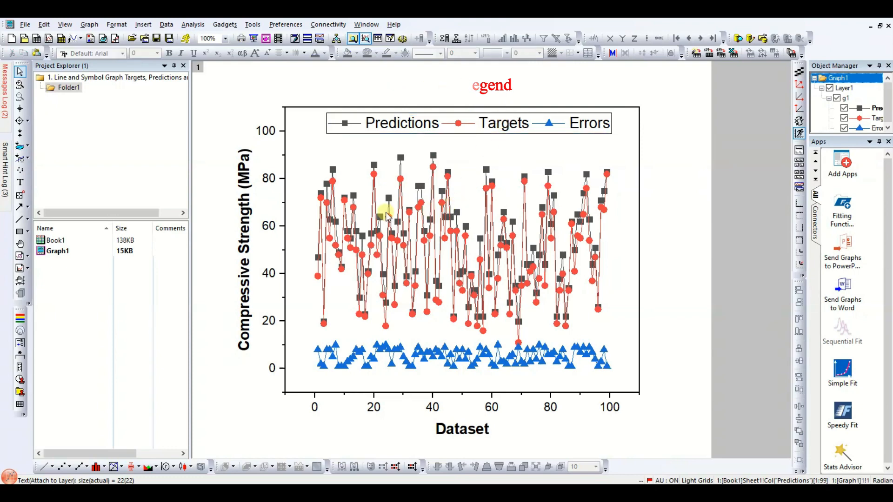
- Open the plot details for the dependent group and set the line colour sequence to Black, Red, Blue
{"action": "double_click", "coordinate": [329, 201]}
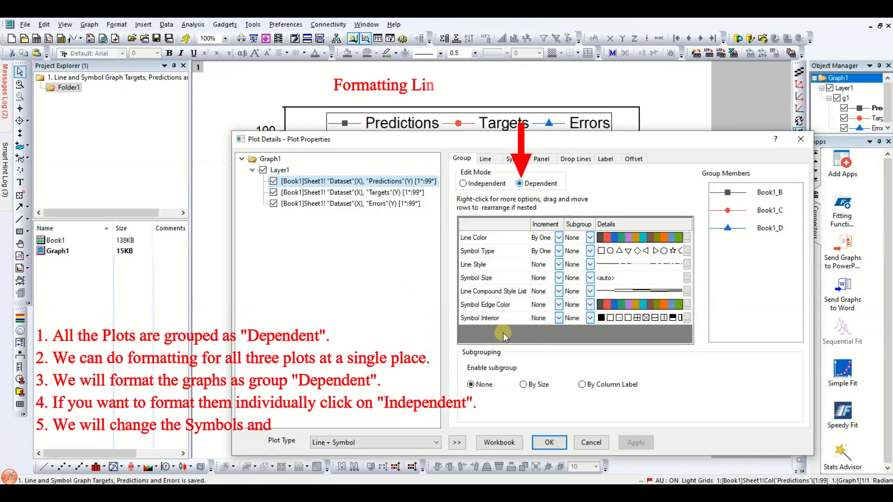
{"action": "left_click", "coordinate": [458, 444]}
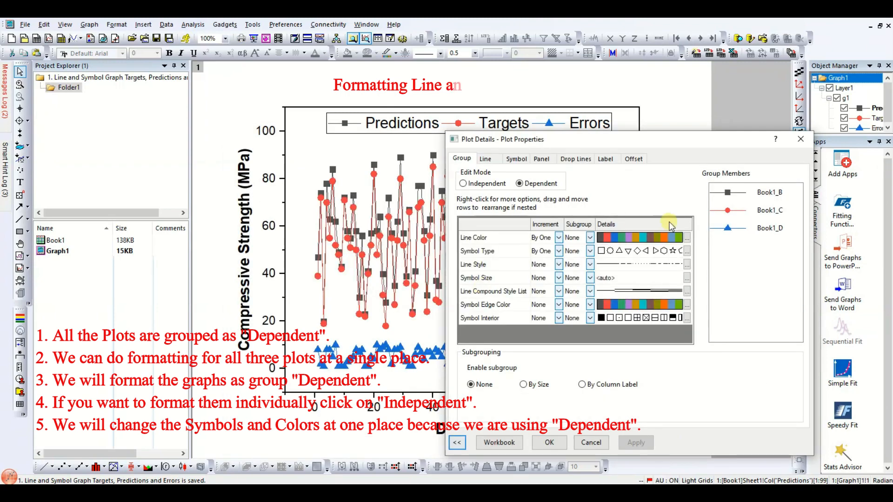
{"action": "left_click", "coordinate": [687, 238]}
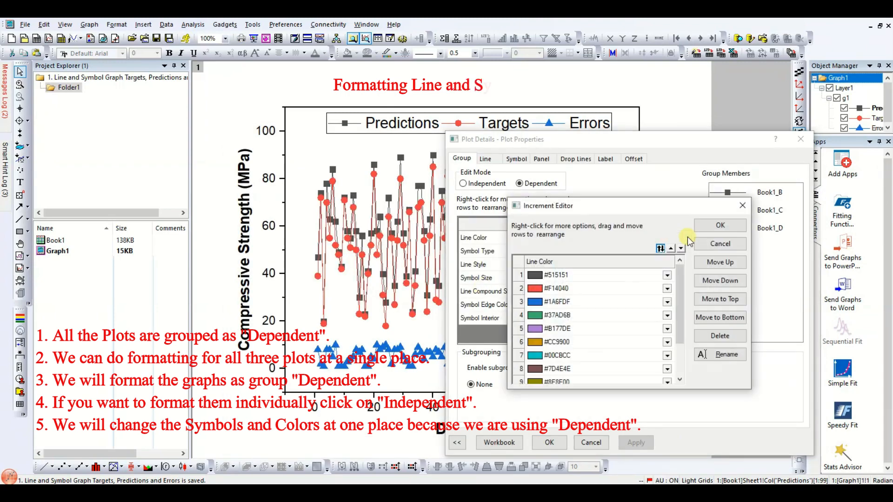
{"action": "left_click", "coordinate": [667, 275]}
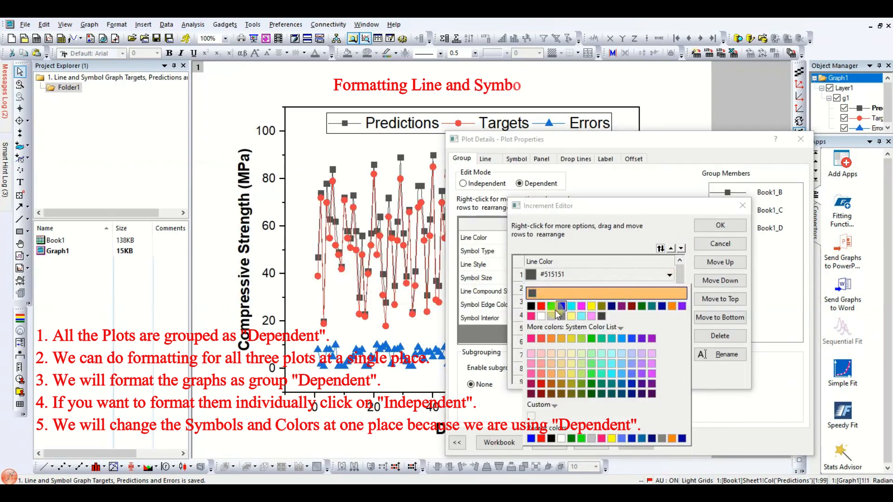
{"action": "left_click", "coordinate": [531, 306]}
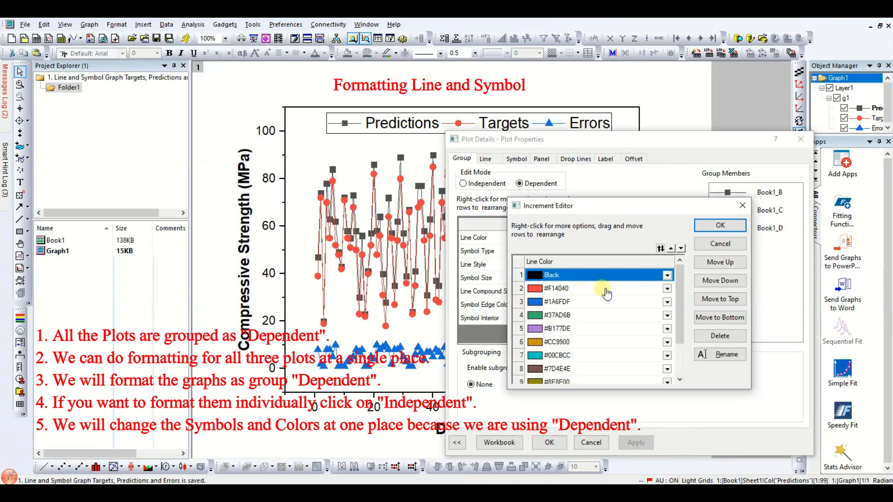
{"action": "left_click", "coordinate": [667, 289]}
{"action": "left_click", "coordinate": [541, 320]}
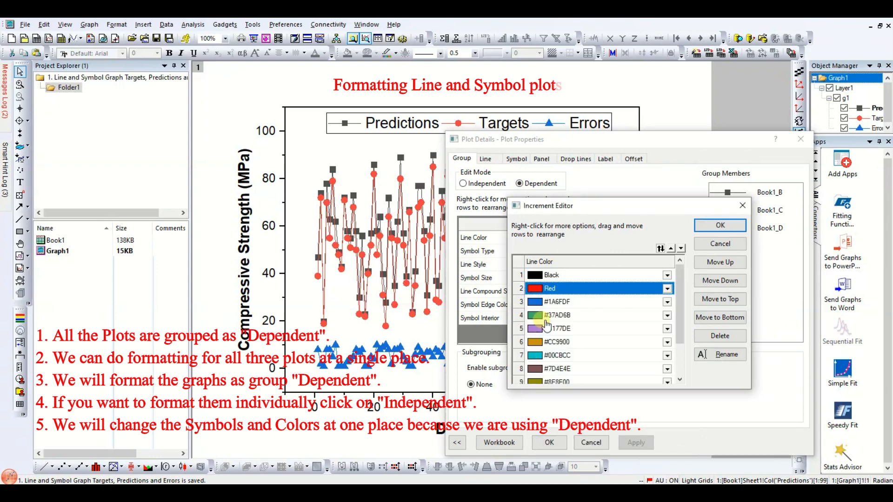
{"action": "left_click", "coordinate": [668, 303]}
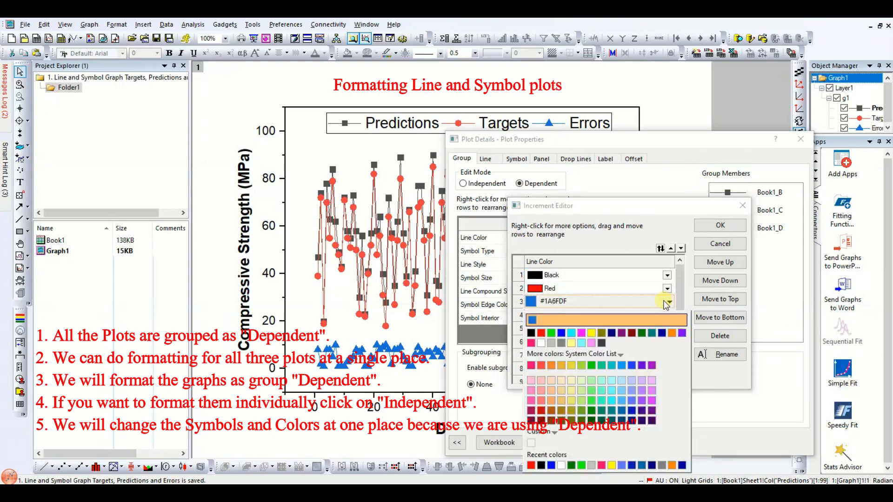
{"action": "left_click", "coordinate": [561, 333]}
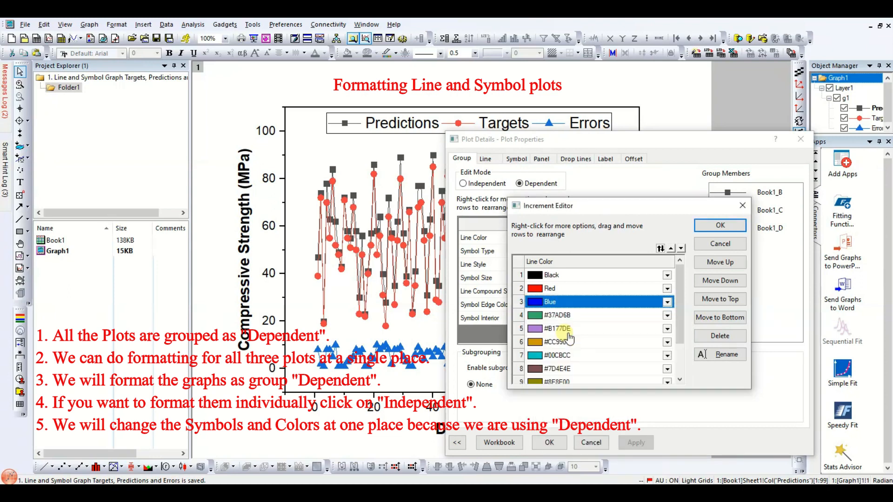
{"action": "left_click", "coordinate": [721, 225]}
{"action": "left_click", "coordinate": [633, 443]}
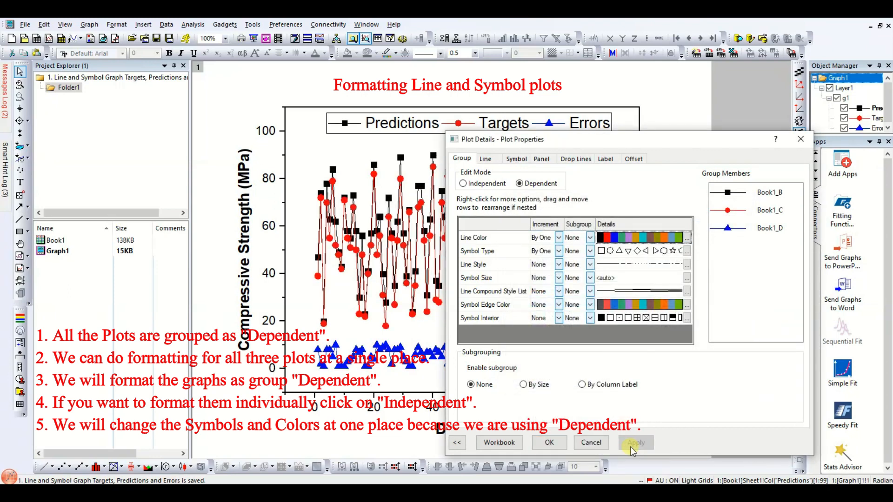
- Change the third symbol shape in the group's symbol sequence to Cross(x) and apply
{"action": "left_click", "coordinate": [687, 252]}
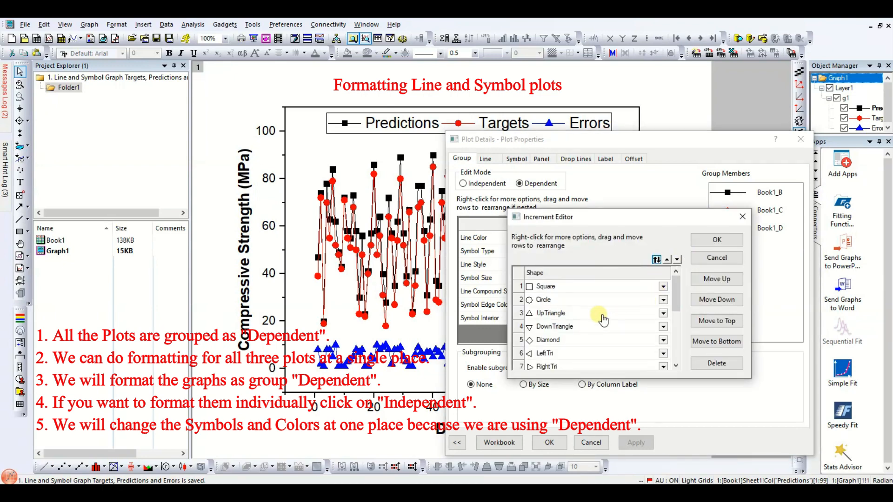
{"action": "left_click", "coordinate": [662, 313]}
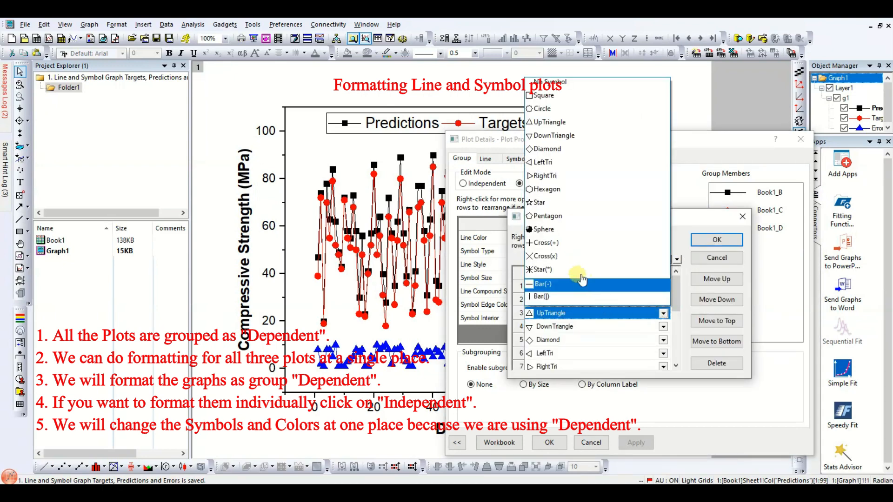
{"action": "left_click", "coordinate": [555, 258]}
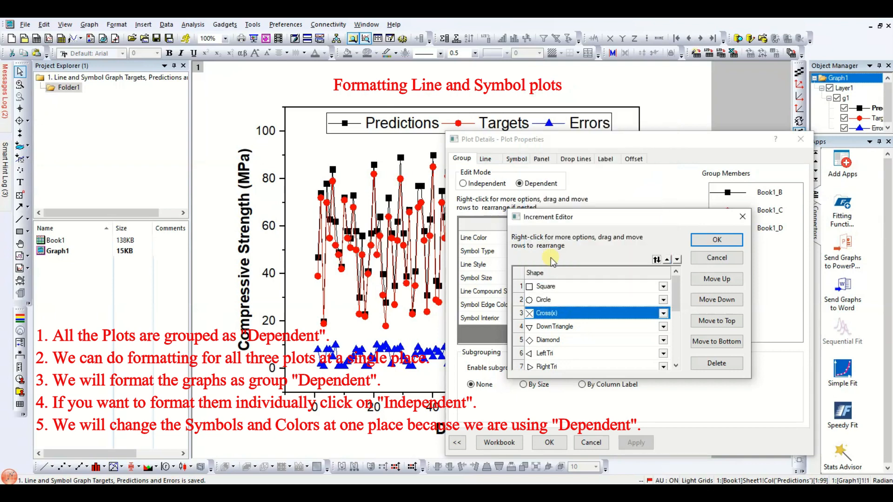
{"action": "left_click", "coordinate": [711, 241]}
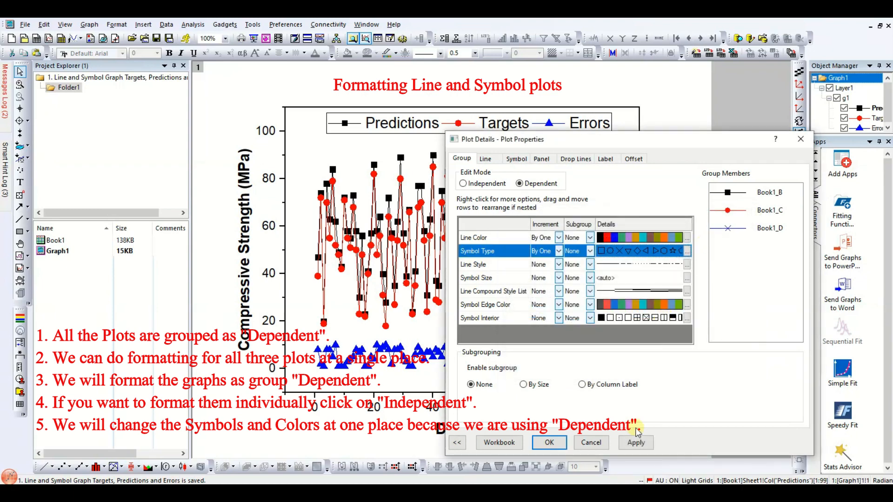
{"action": "left_click", "coordinate": [634, 444]}
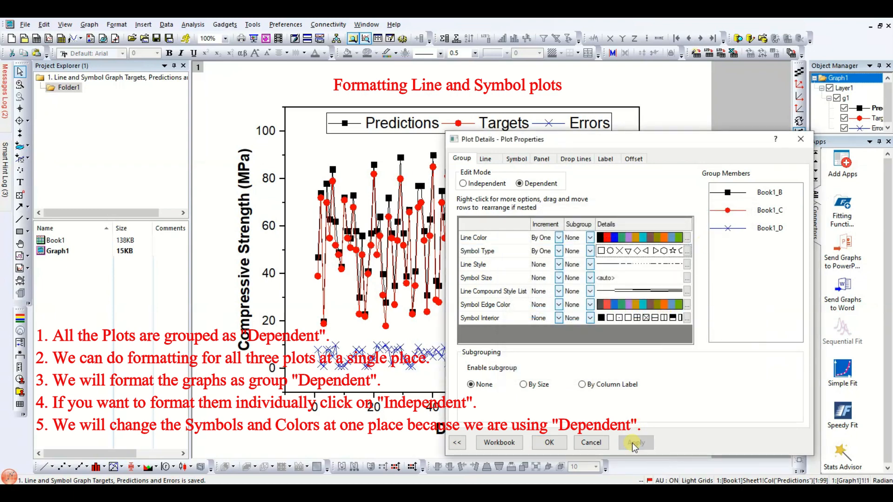
- Set the group's line width to 2 and apply
{"action": "left_click", "coordinate": [492, 160]}
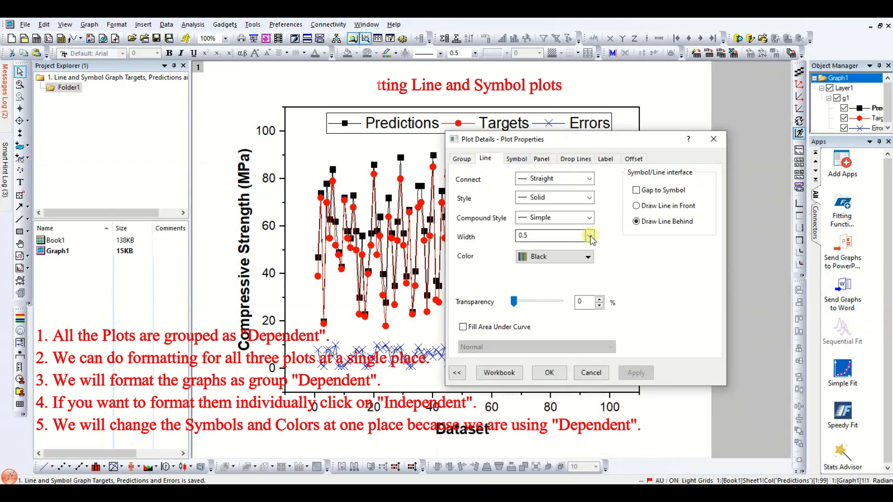
{"action": "left_click", "coordinate": [591, 235]}
{"action": "left_click", "coordinate": [540, 279]}
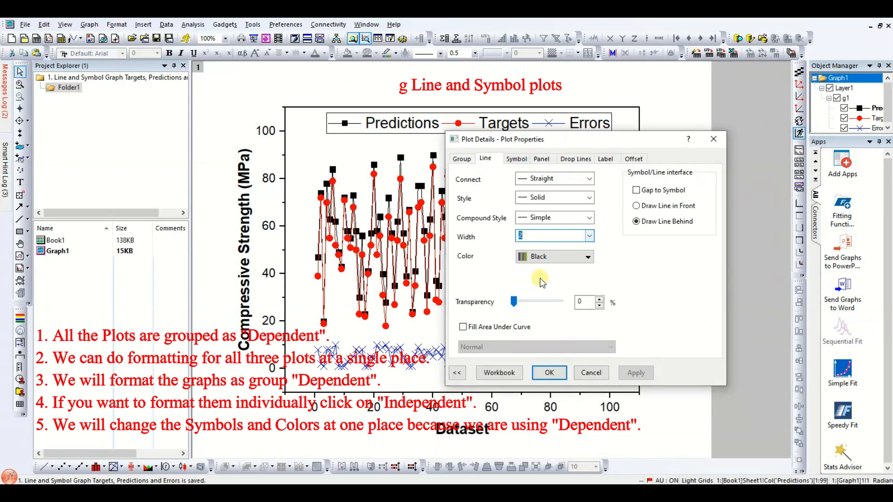
{"action": "left_click", "coordinate": [633, 372]}
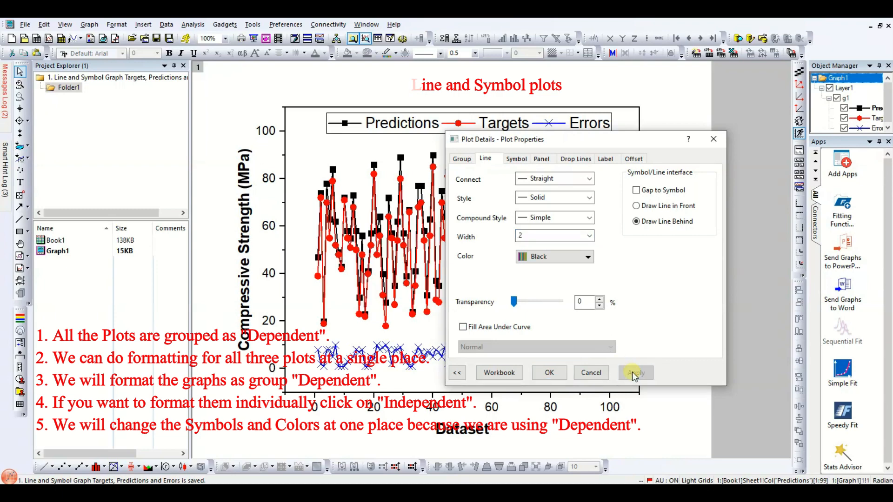
- Set the group's line width to 1, apply and close the plot details
{"action": "left_click", "coordinate": [589, 236]}
{"action": "left_click", "coordinate": [547, 261]}
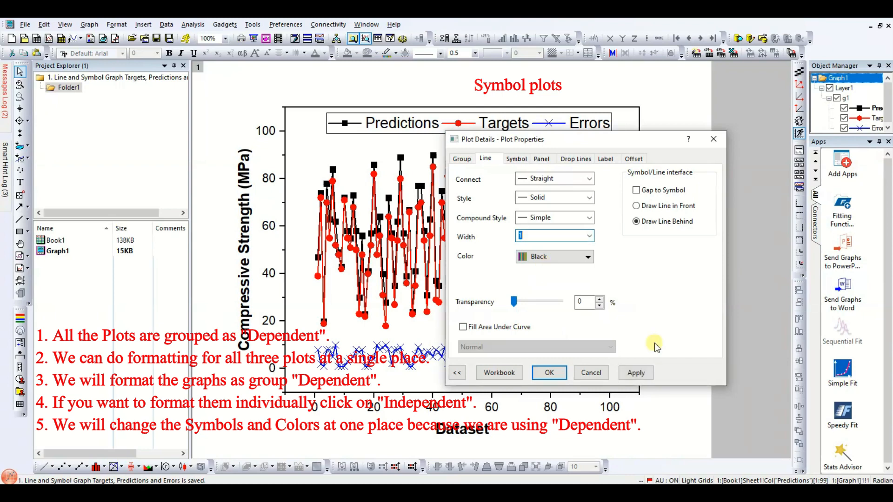
{"action": "left_click", "coordinate": [637, 373]}
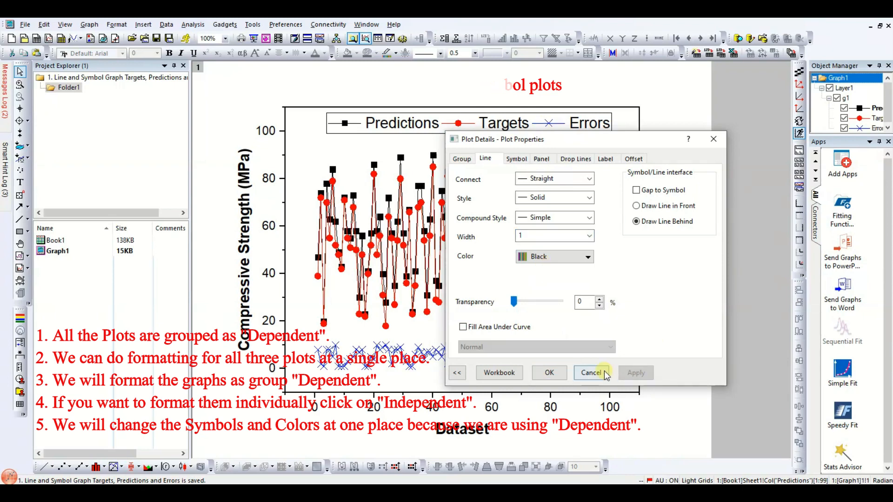
{"action": "left_click", "coordinate": [550, 373]}
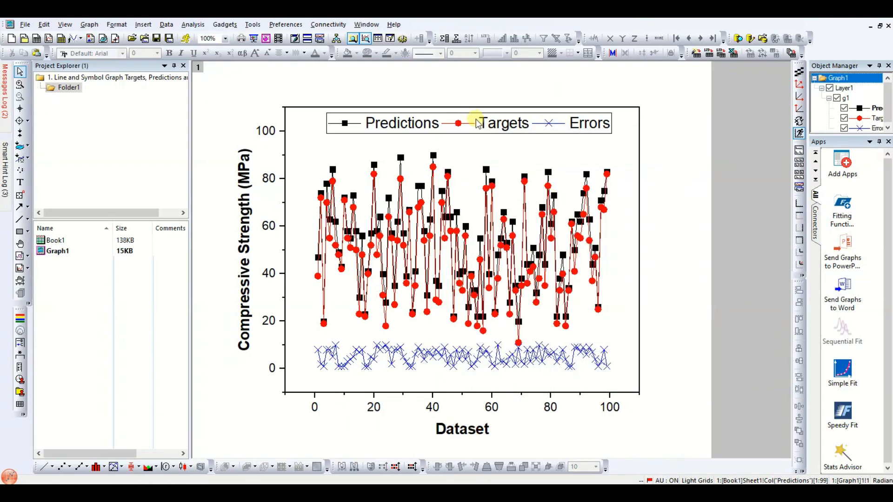
- Save the project
{"action": "left_click", "coordinate": [496, 122]}
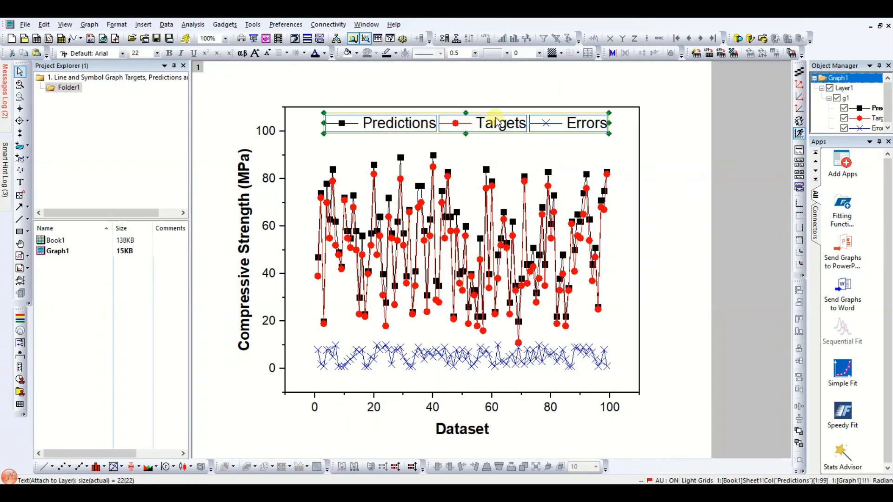
{"action": "left_click", "coordinate": [671, 176]}
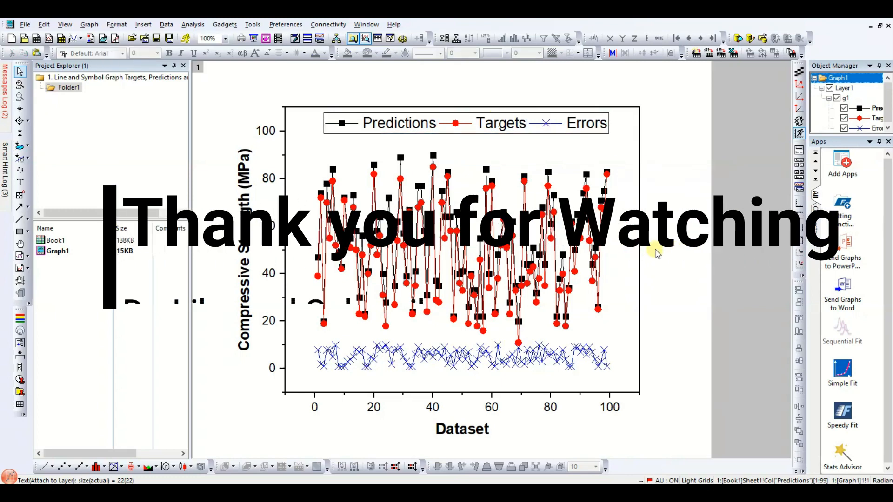
{"action": "key", "text": "ctrl+s"}
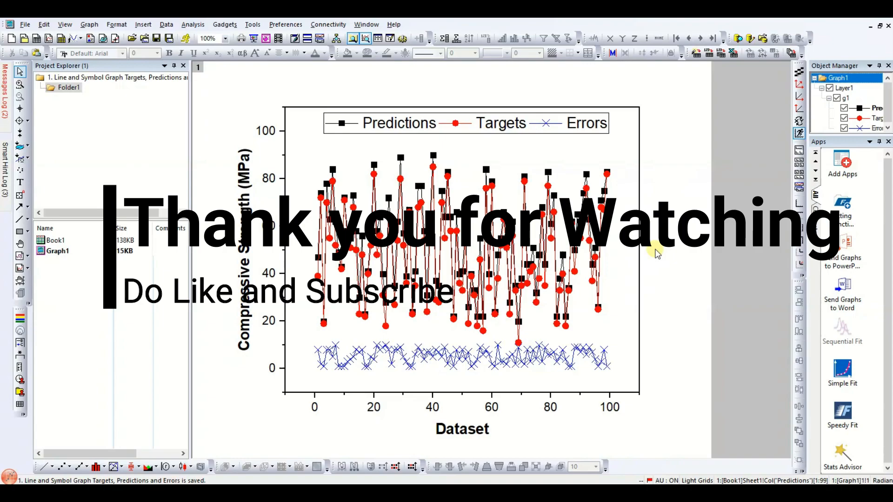